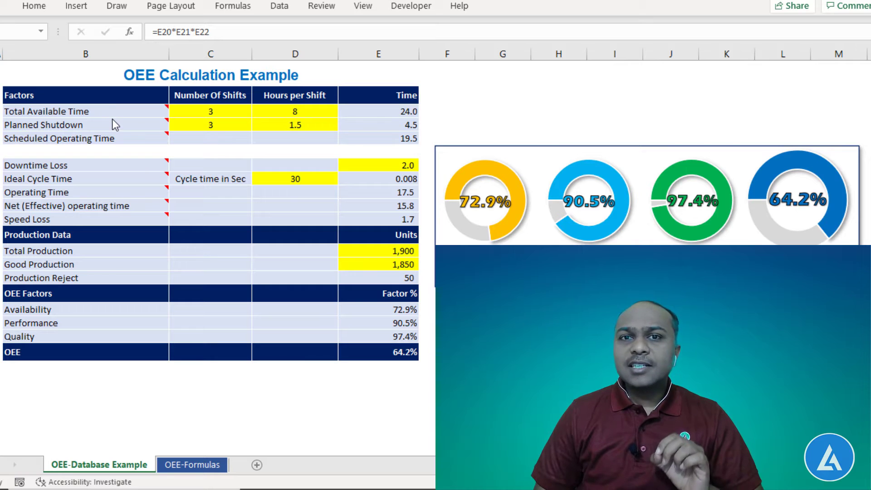
# Review Total Available Time: its note, the 3 shifts, and the formula giving 24.0 hours.
pyautogui.click(147, 112)
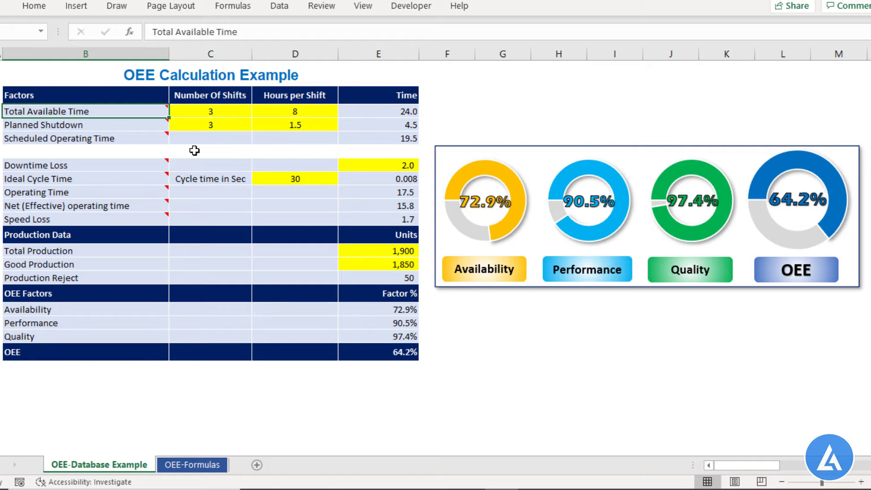
pyautogui.click(233, 114)
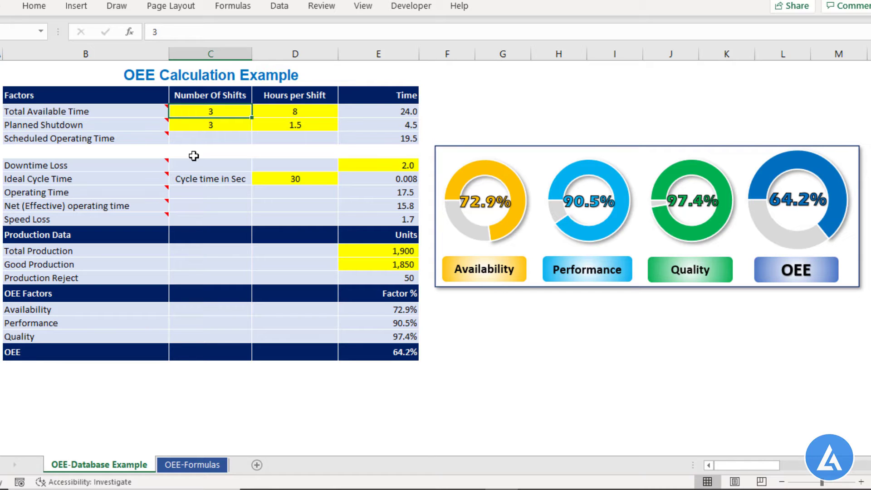
pyautogui.click(346, 112)
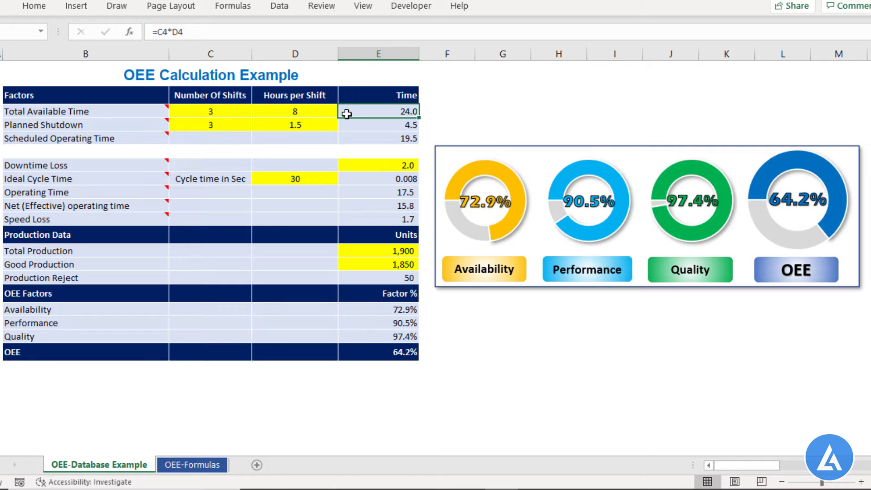
pyautogui.doubleClick(347, 113)
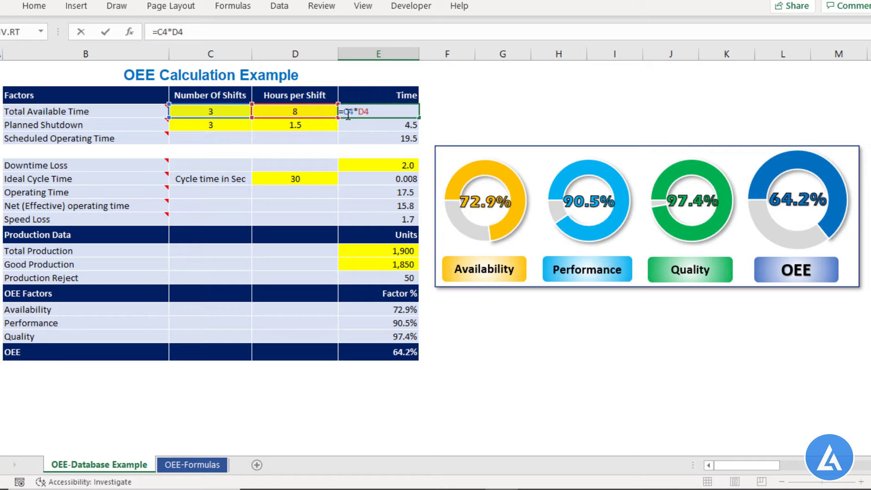
# Review Planned Shutdown: its shift count, 1.5 hours per shift, and the 4.5-hour formula.
pyautogui.click(123, 120)
pyautogui.moveTo(123, 121)
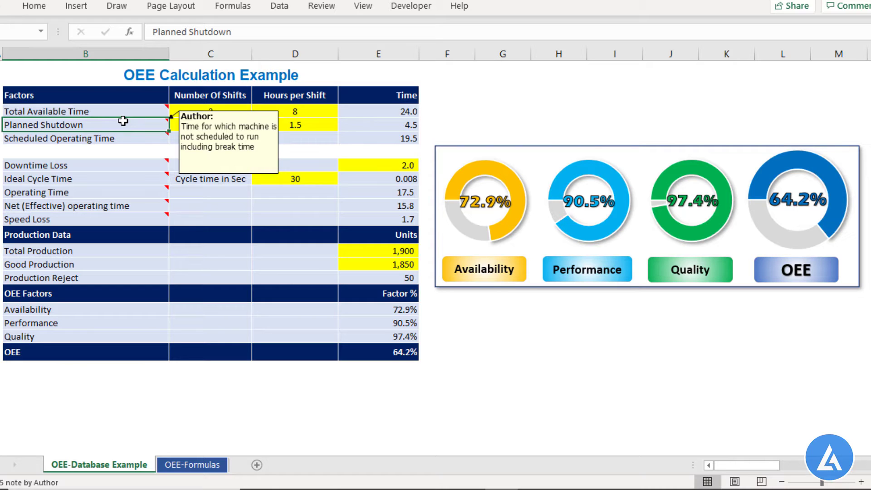
pyautogui.click(239, 125)
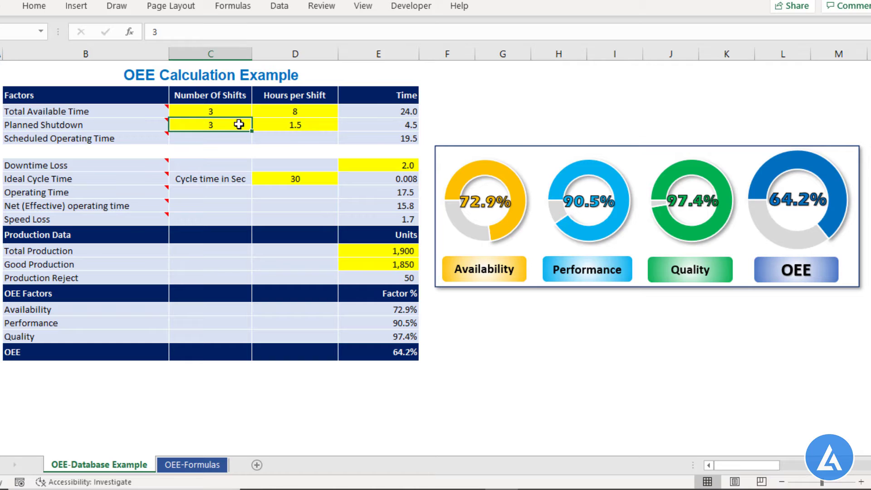
pyautogui.click(318, 126)
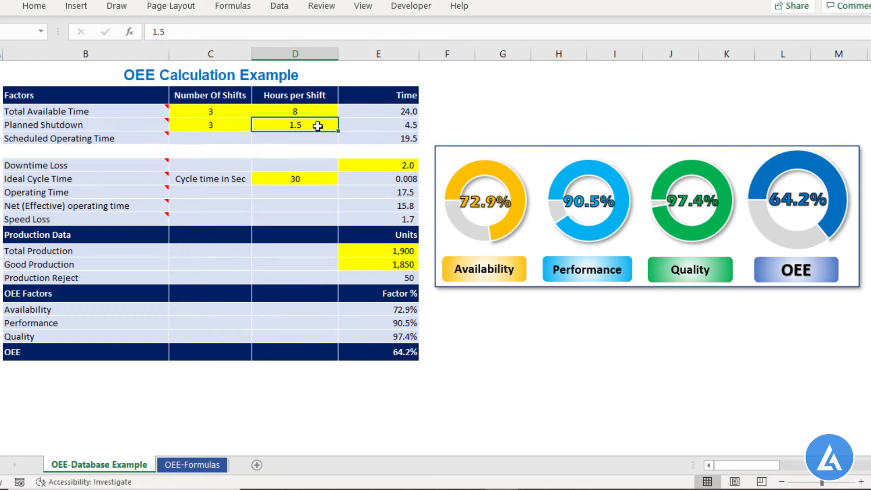
pyautogui.press('Right')
pyautogui.press('Down')
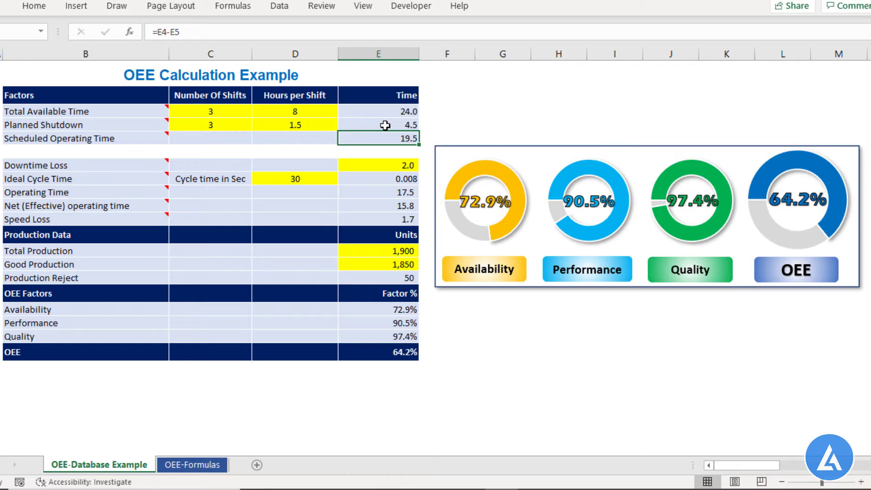
pyautogui.click(386, 125)
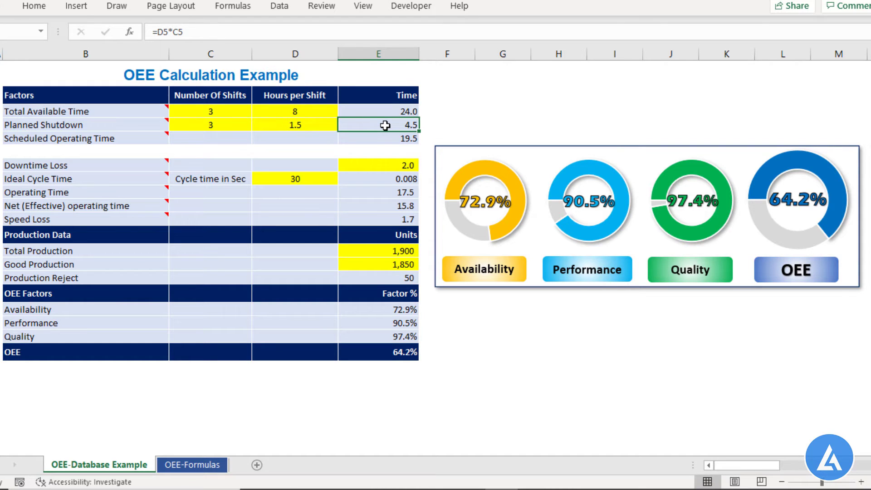
pyautogui.doubleClick(385, 125)
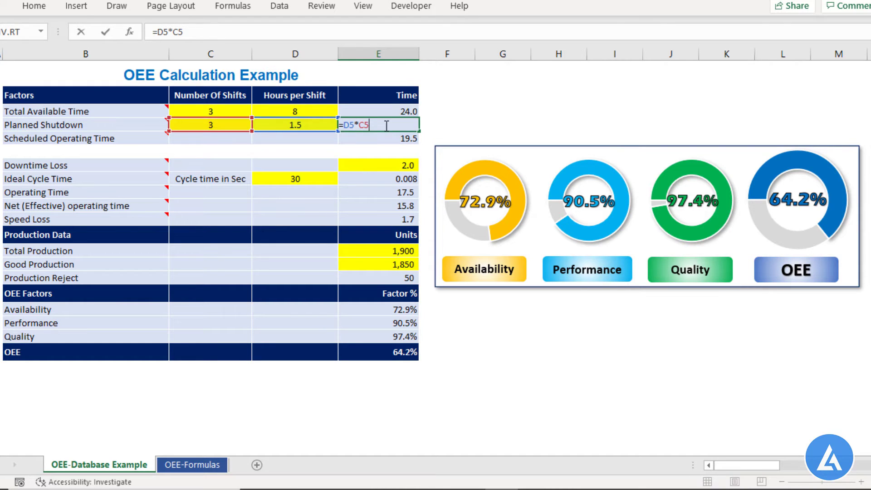
pyautogui.press('Return')
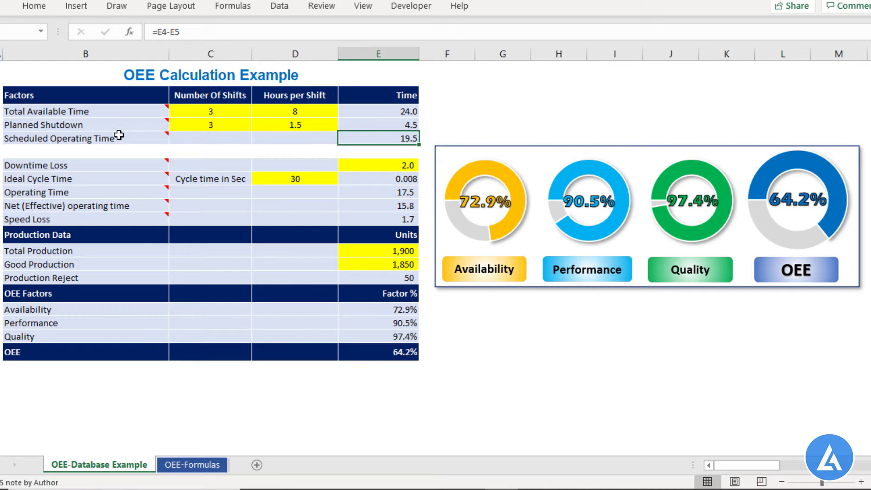
# Check the 19.5-hour Scheduled Operating Time formula and the 2.0-hour Downtime Loss input.
pyautogui.moveTo(119, 135)
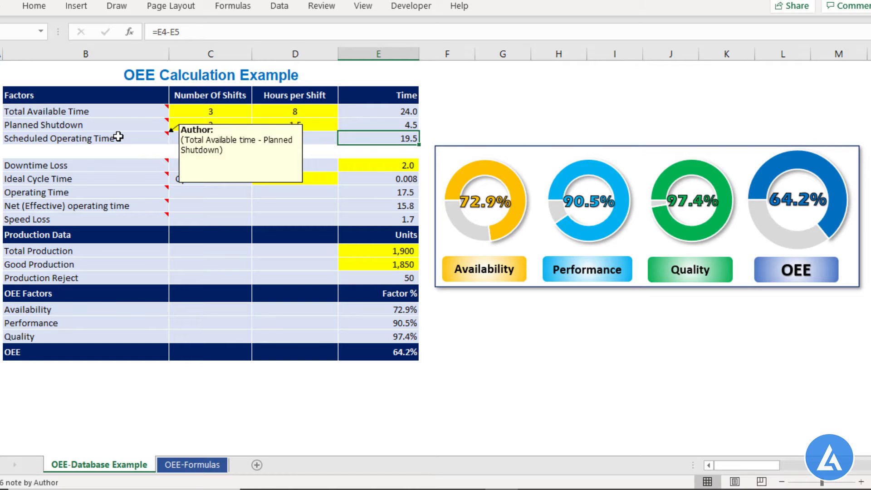
pyautogui.doubleClick(397, 140)
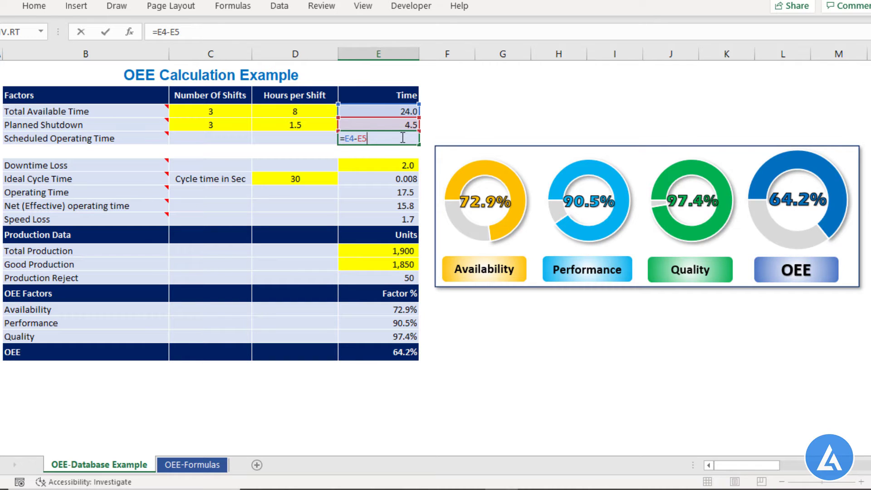
pyautogui.press('Return')
pyautogui.click(385, 134)
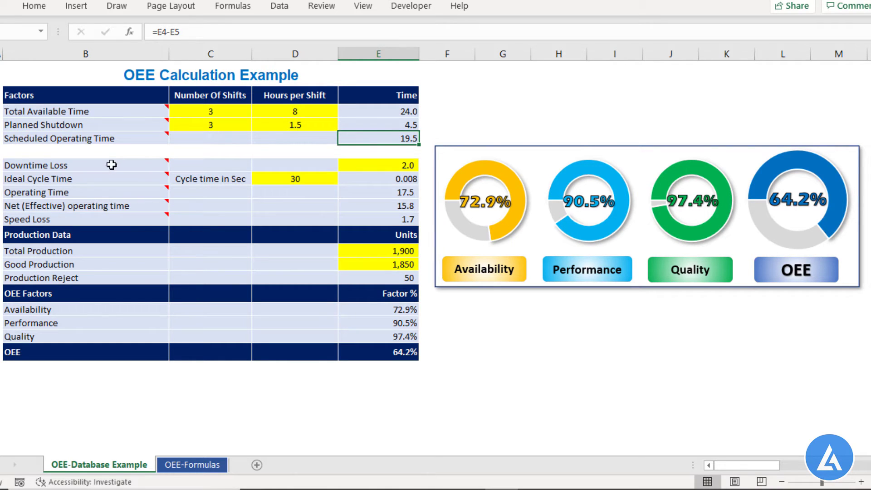
pyautogui.moveTo(111, 167)
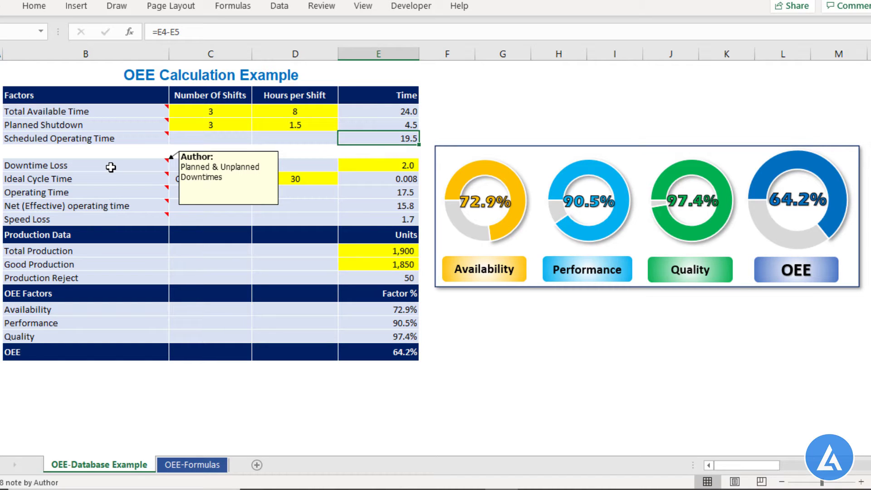
pyautogui.click(136, 166)
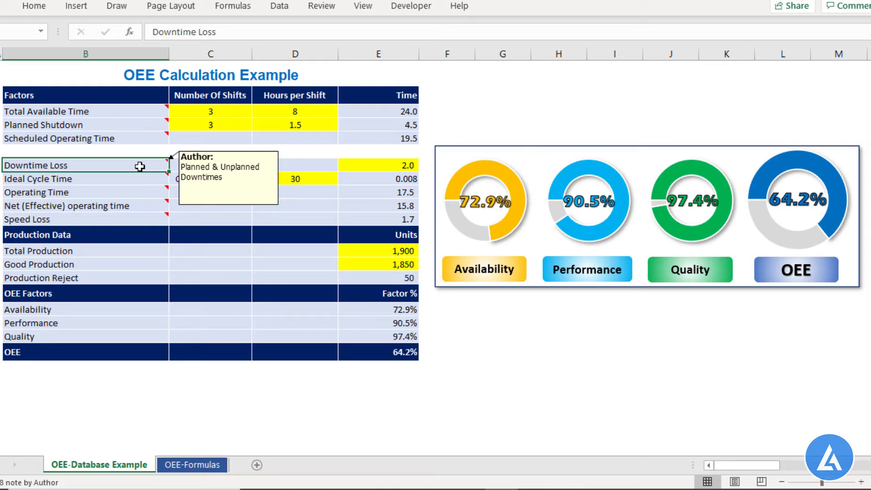
pyautogui.click(355, 166)
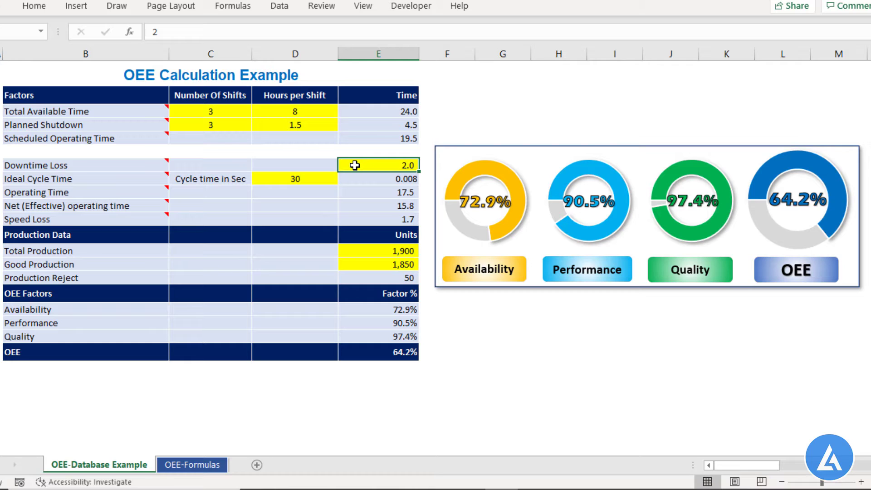
# Show the Ideal Cycle Time note and confirm =D9/3600 turns 30 seconds into 0.008 hours.
pyautogui.click(111, 180)
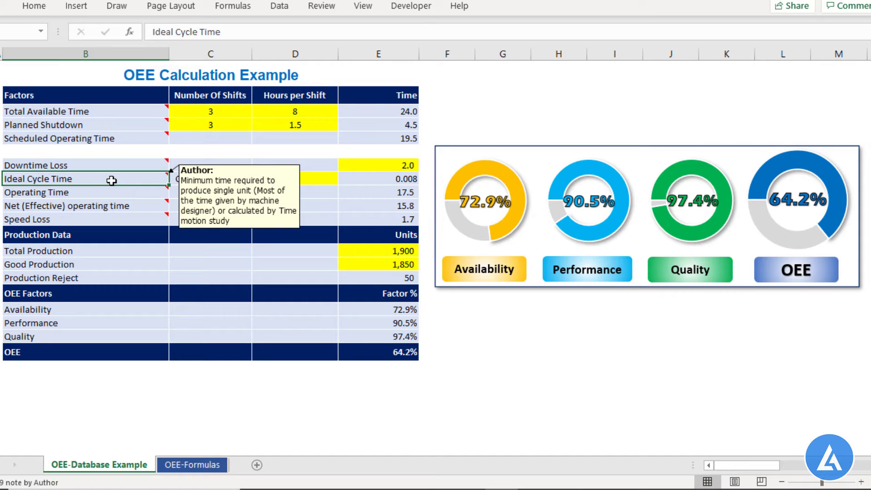
pyautogui.click(210, 176)
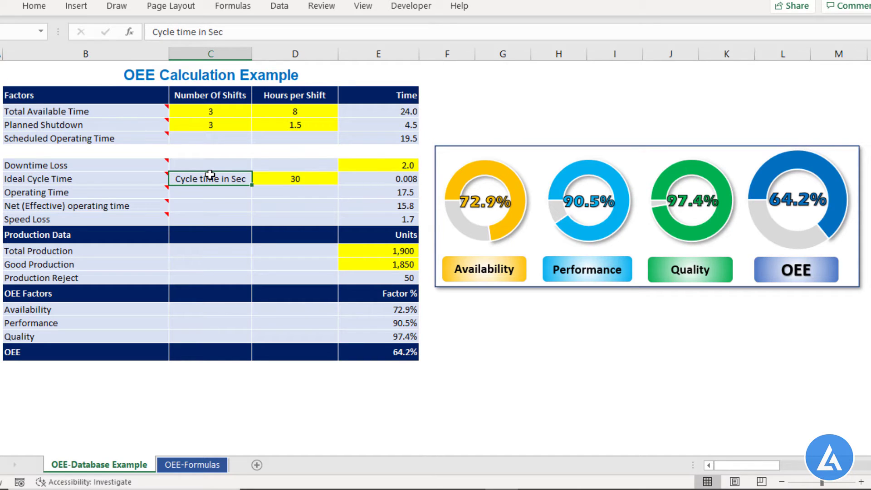
pyautogui.click(294, 182)
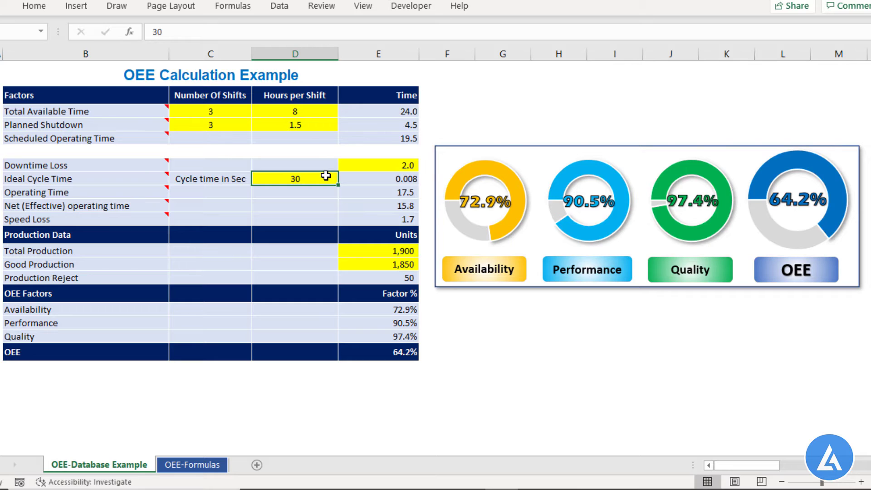
pyautogui.doubleClick(399, 178)
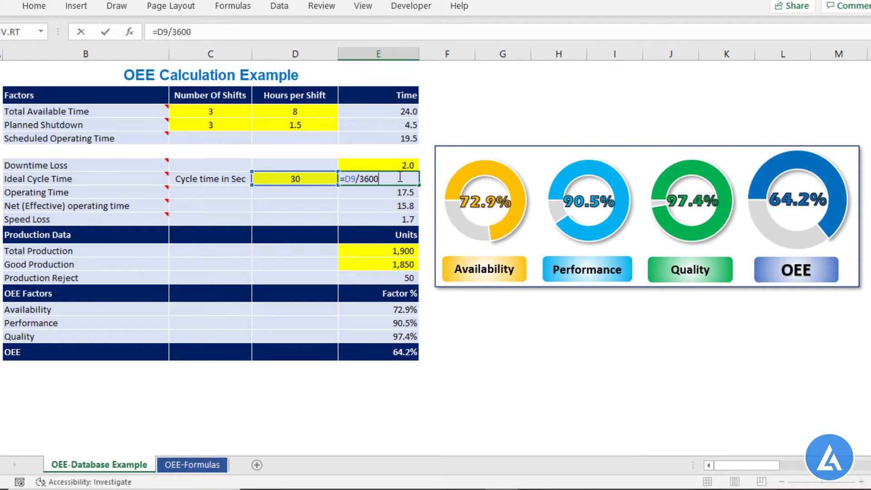
pyautogui.press('Return')
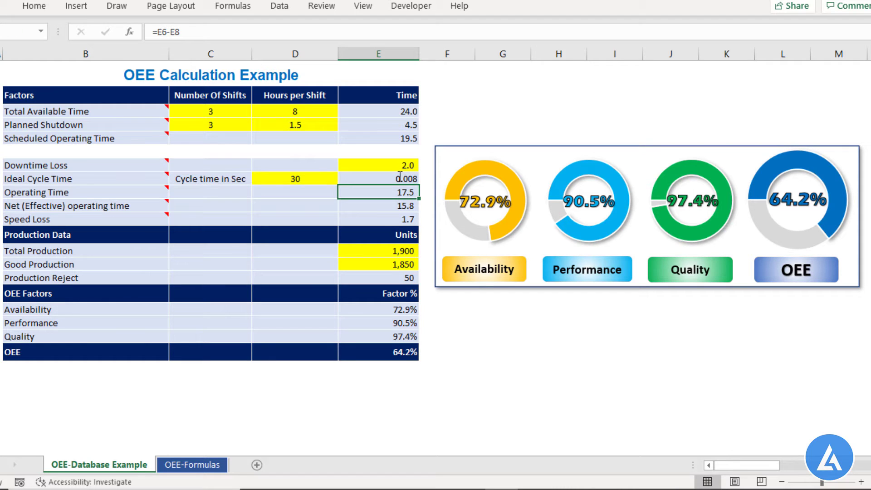
pyautogui.click(371, 178)
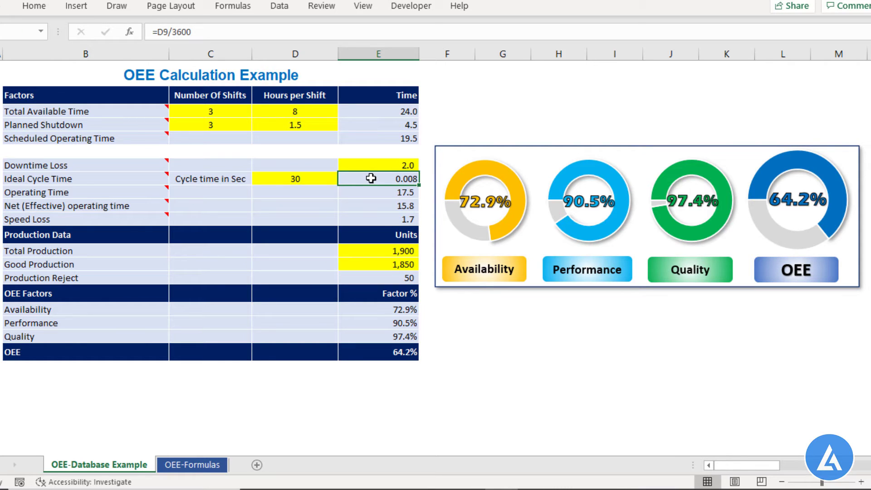
pyautogui.moveTo(109, 196)
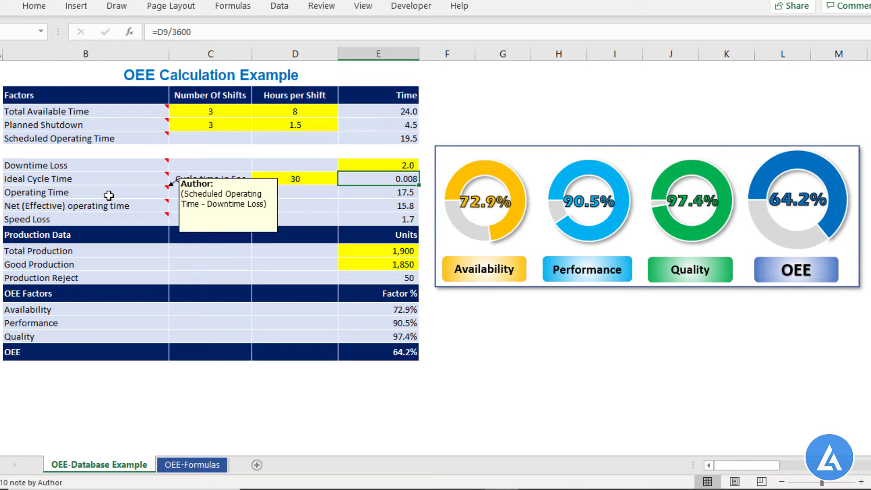
pyautogui.doubleClick(414, 193)
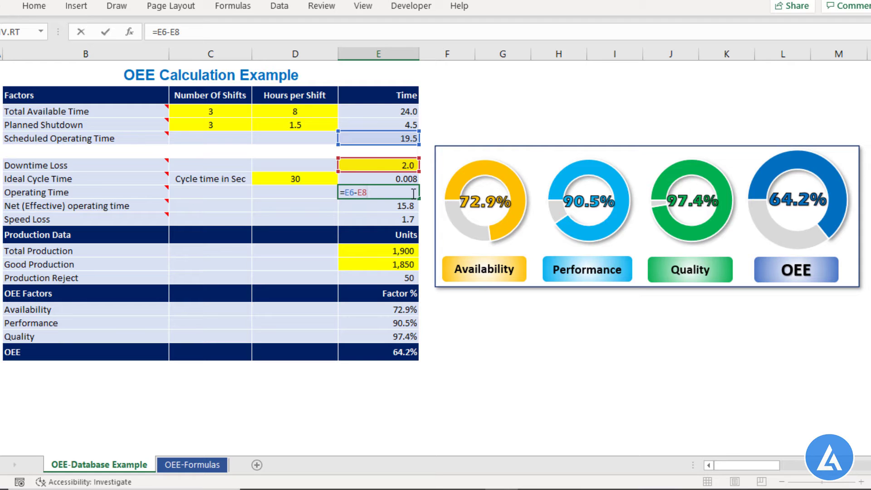
pyautogui.press('Return')
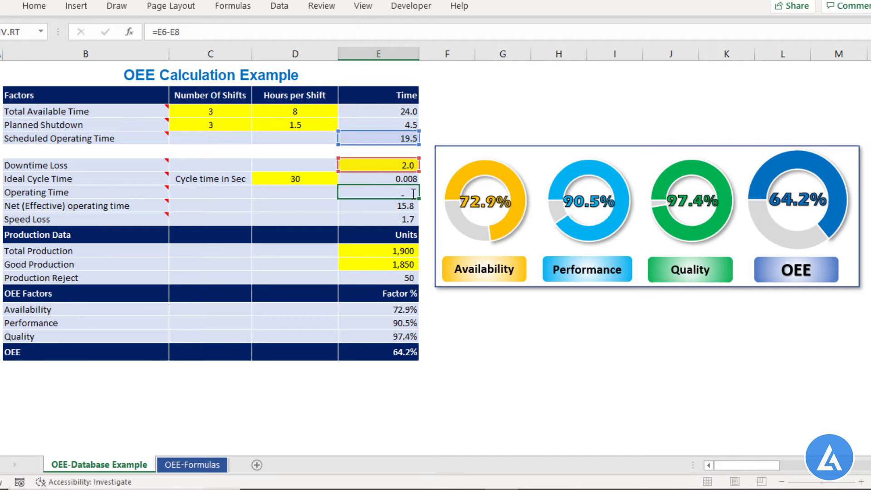
pyautogui.click(387, 193)
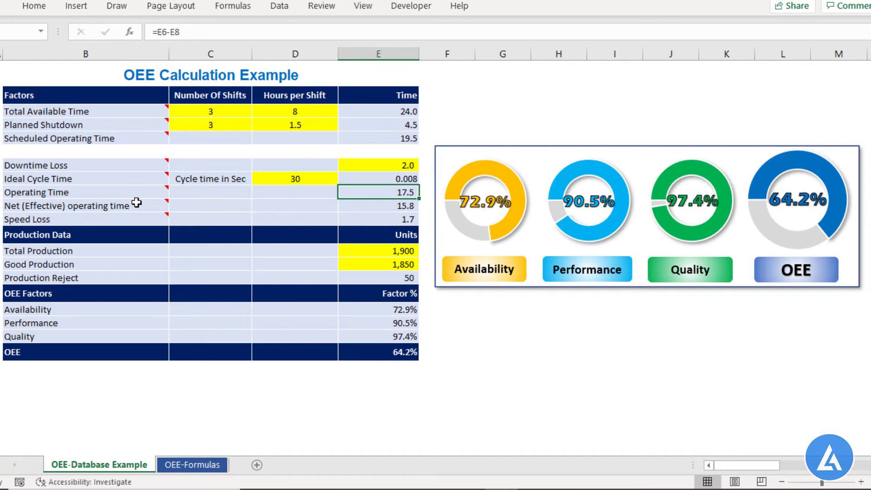
pyautogui.moveTo(132, 207)
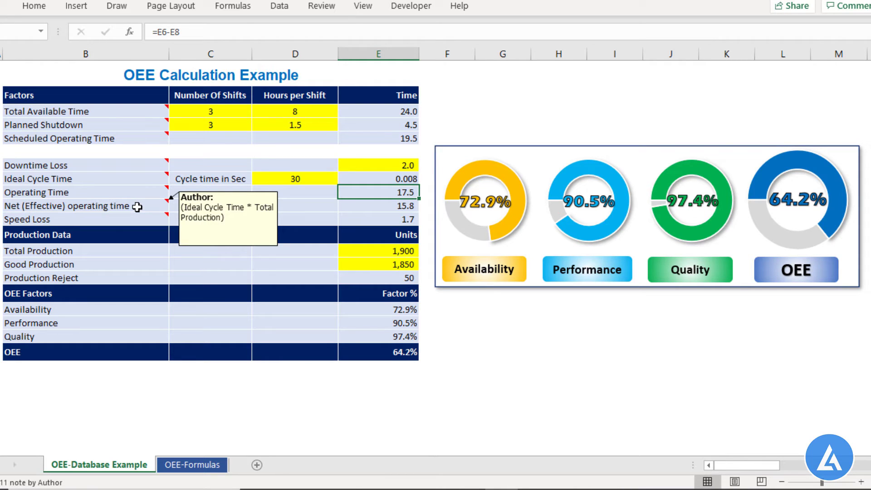
pyautogui.click(137, 207)
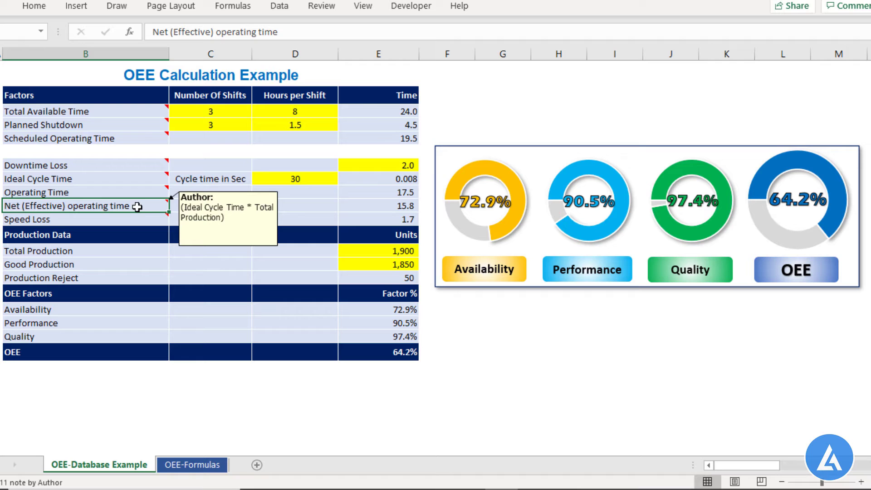
pyautogui.click(123, 234)
pyautogui.click(119, 247)
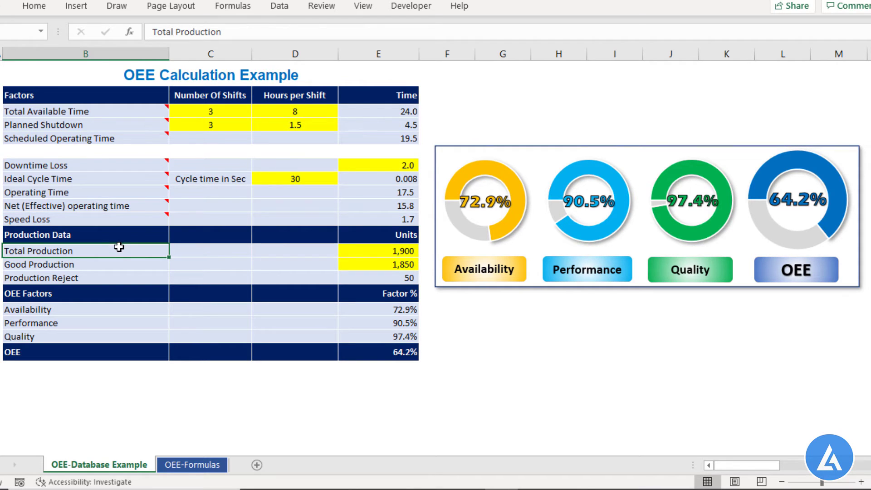
pyautogui.click(114, 268)
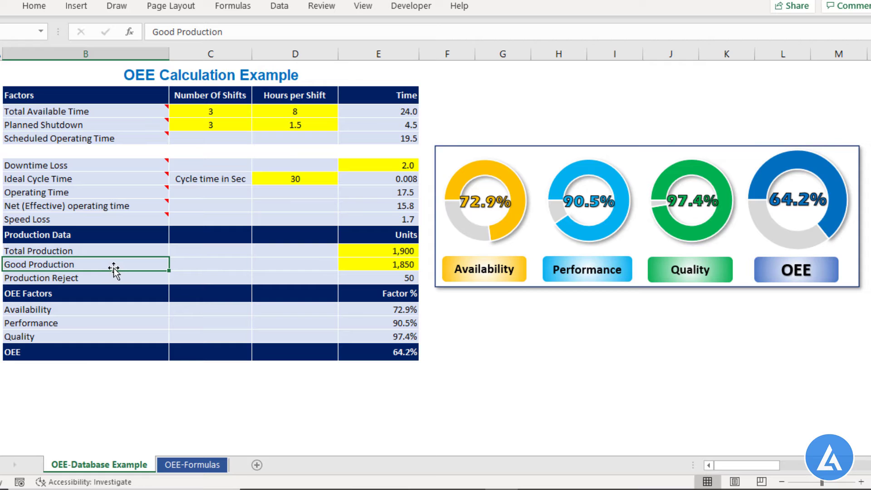
pyautogui.click(135, 250)
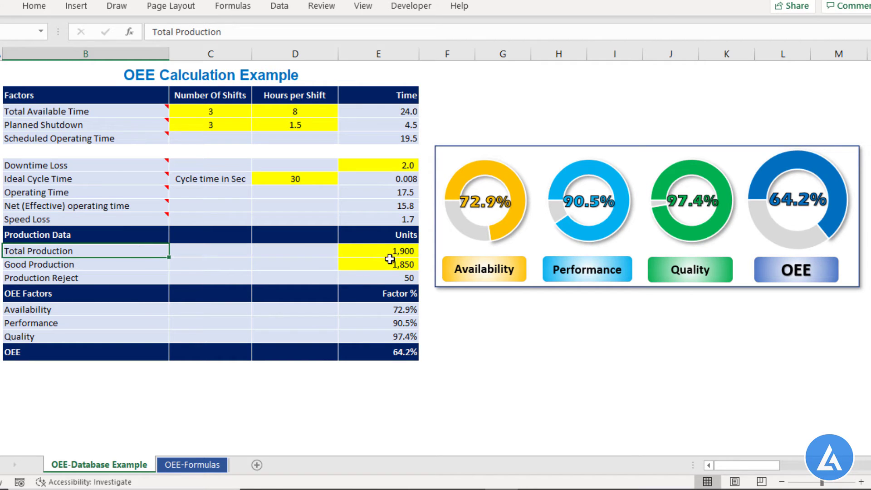
pyautogui.click(393, 252)
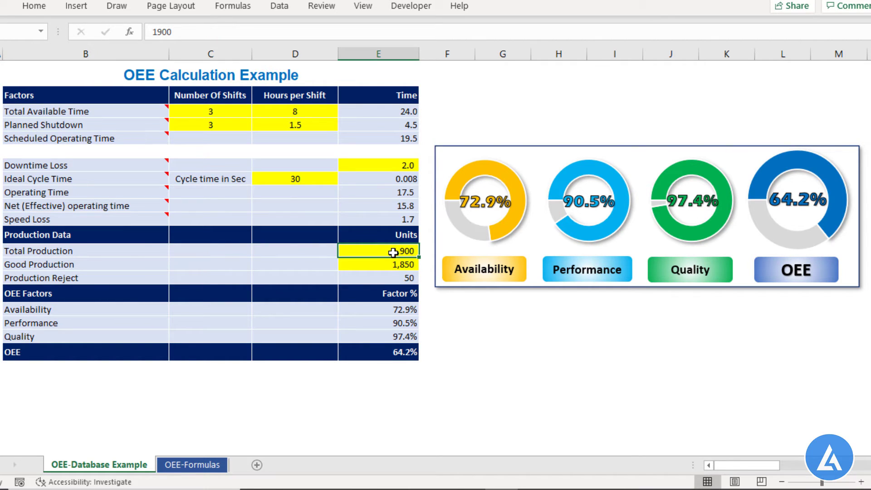
pyautogui.click(393, 266)
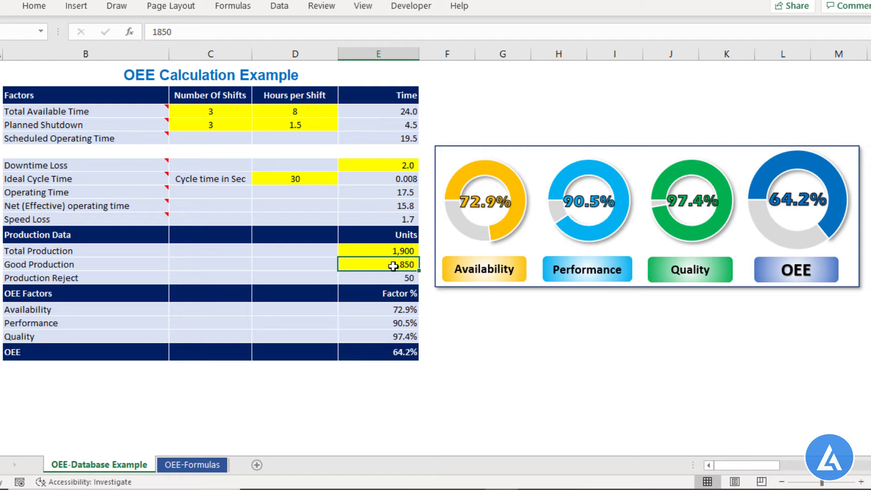
pyautogui.doubleClick(394, 206)
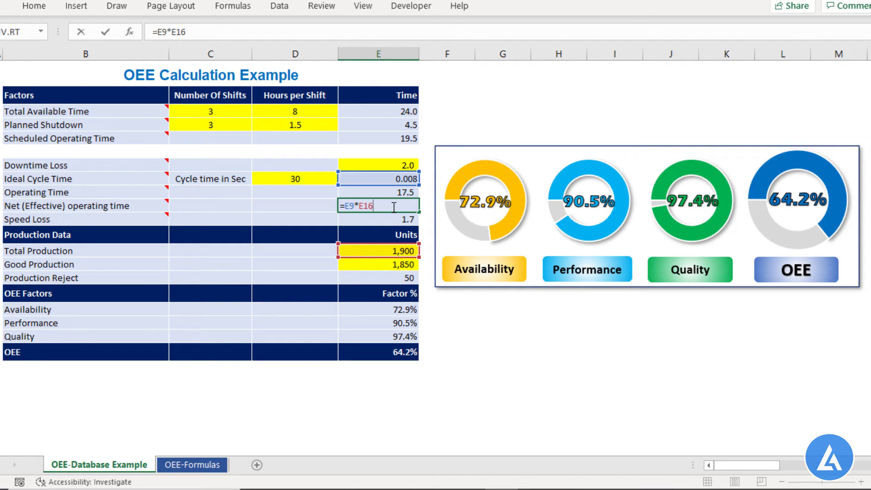
pyautogui.press('Return')
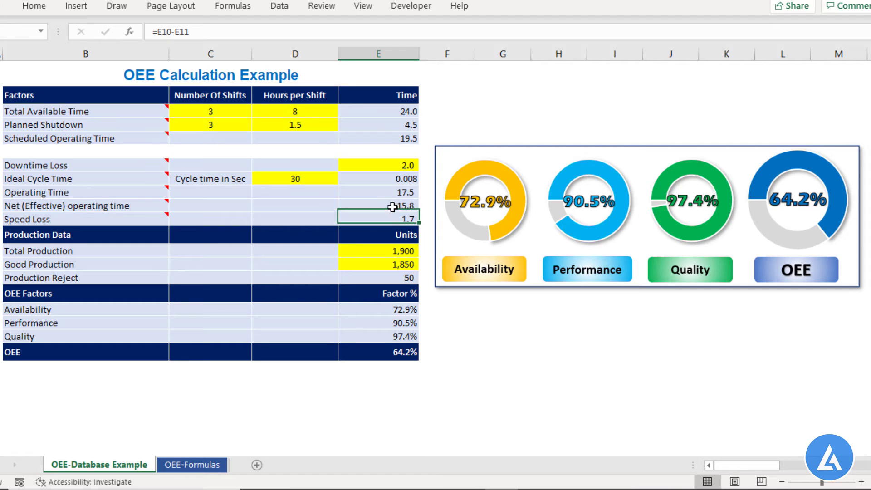
pyautogui.click(381, 206)
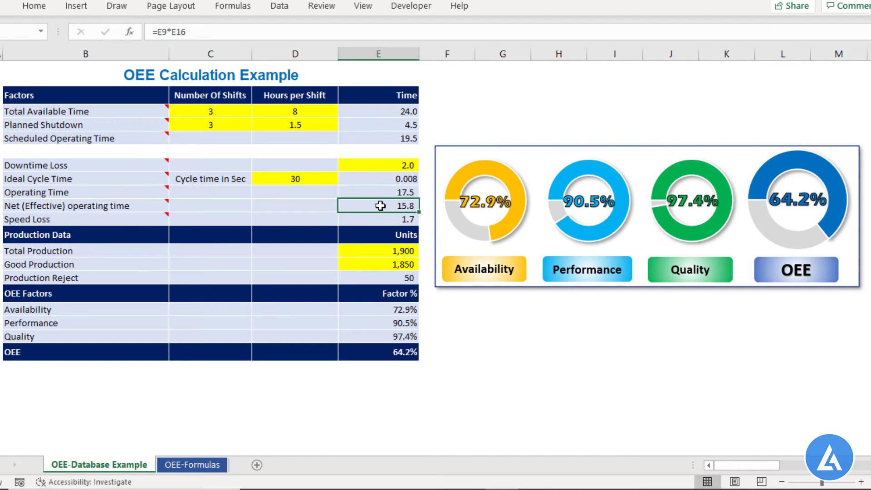
pyautogui.moveTo(140, 219)
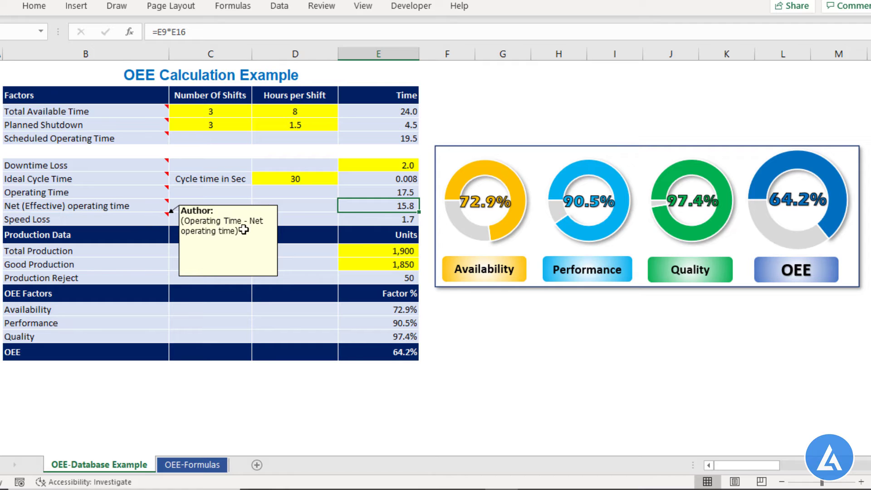
pyautogui.doubleClick(388, 221)
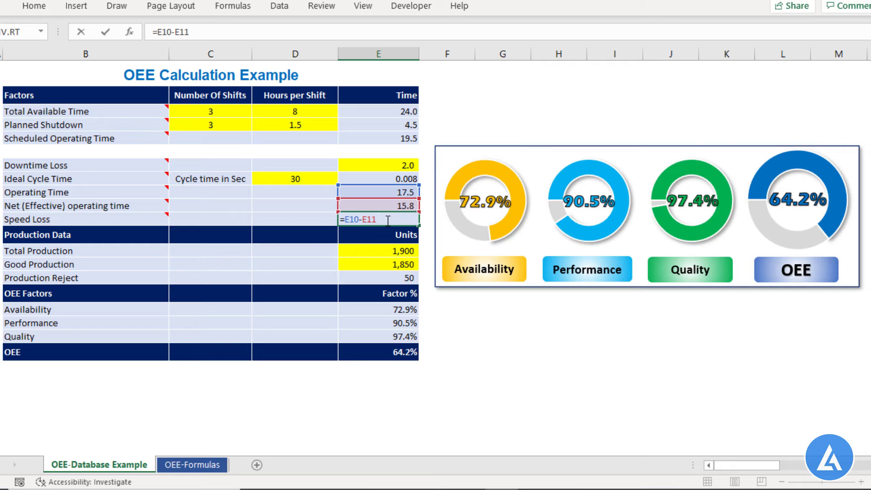
pyautogui.press('Return')
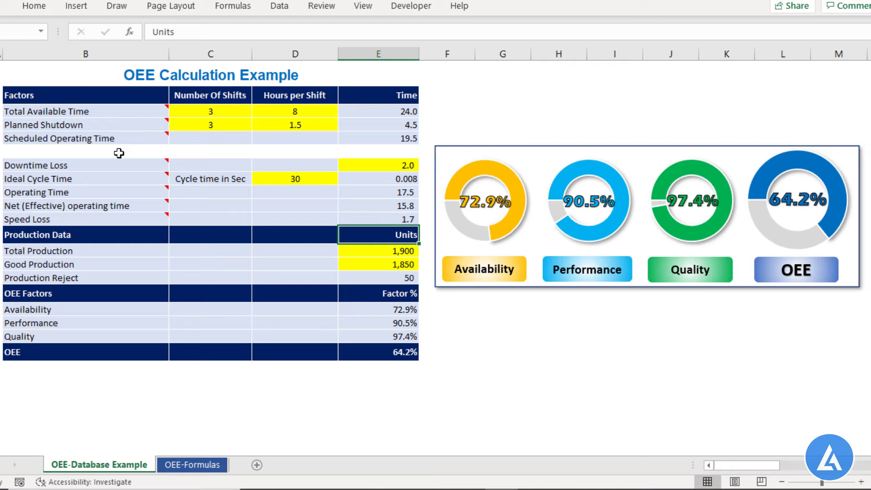
# Walk through the Production Data labels and confirm Production Reject's =E16-E17 formula yields 50.
pyautogui.click(107, 235)
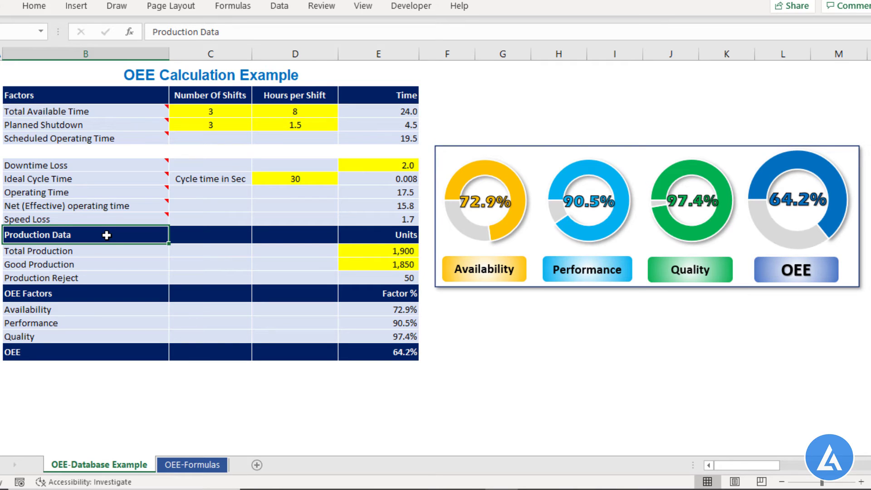
pyautogui.click(97, 253)
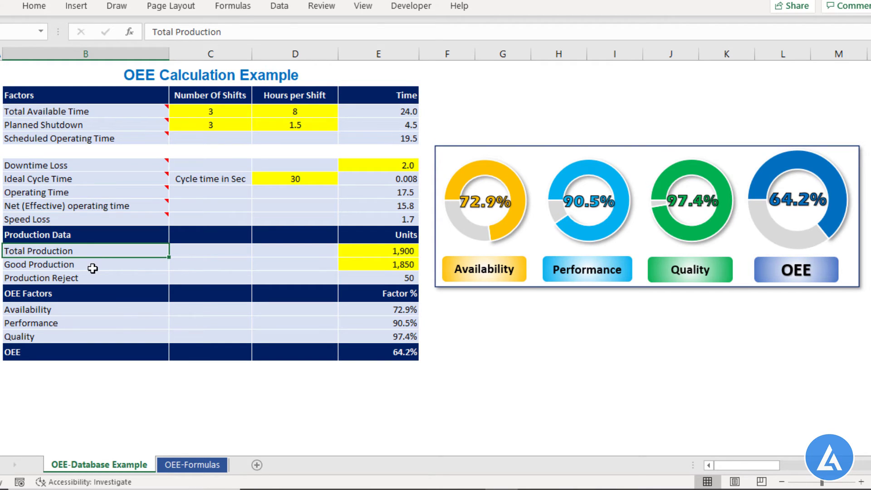
pyautogui.click(93, 268)
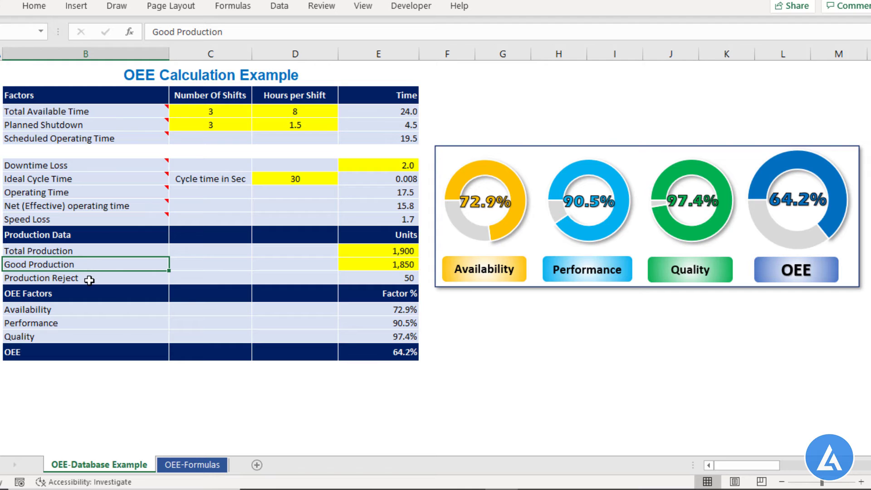
pyautogui.click(89, 281)
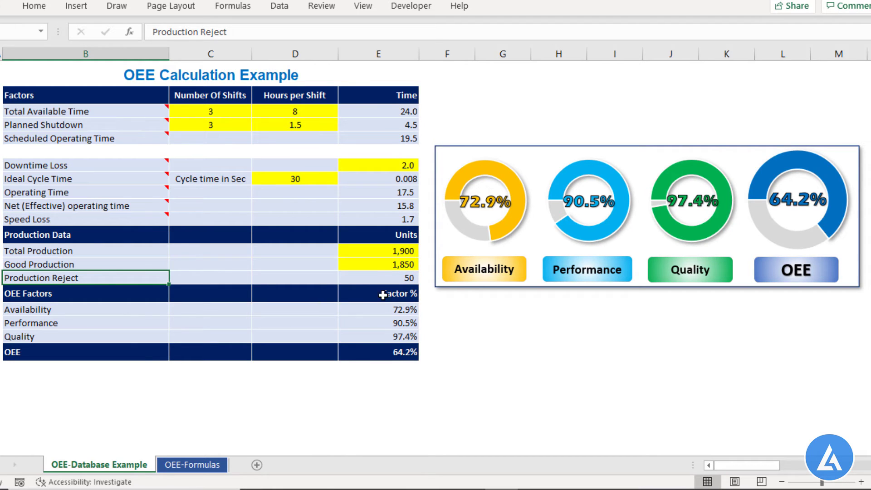
pyautogui.click(385, 279)
pyautogui.doubleClick(384, 280)
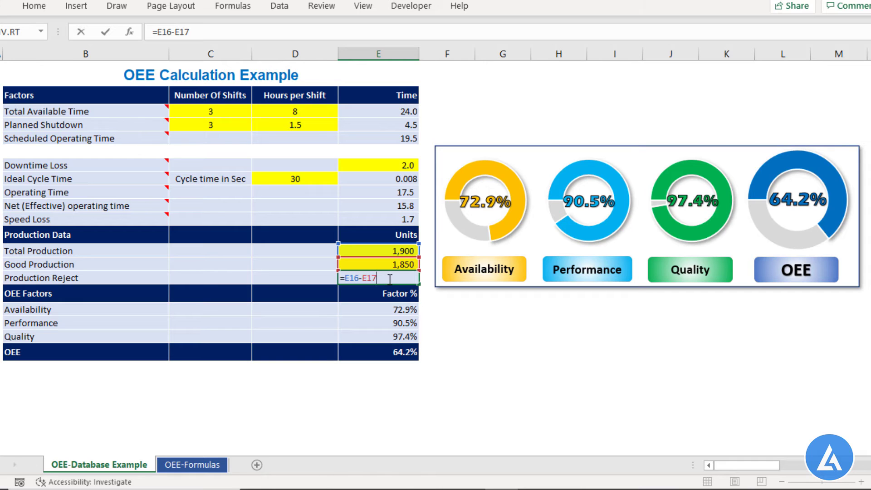
pyautogui.press('Return')
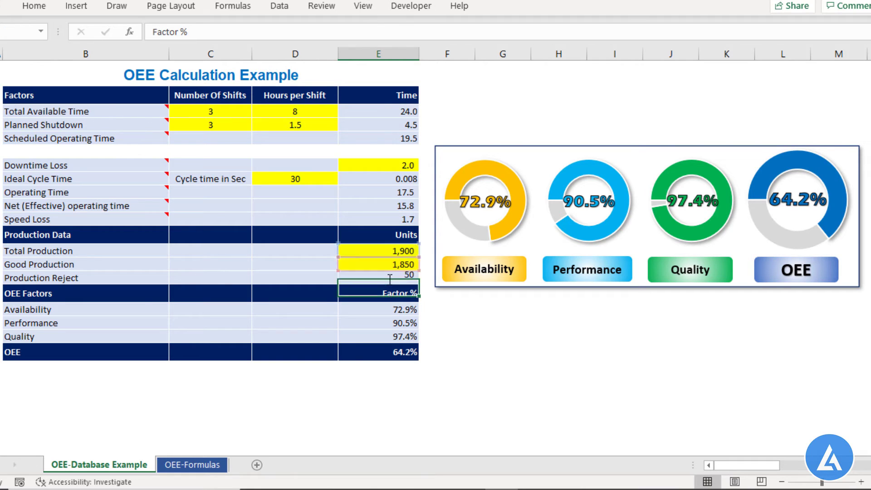
pyautogui.press('Up')
pyautogui.press('Up')
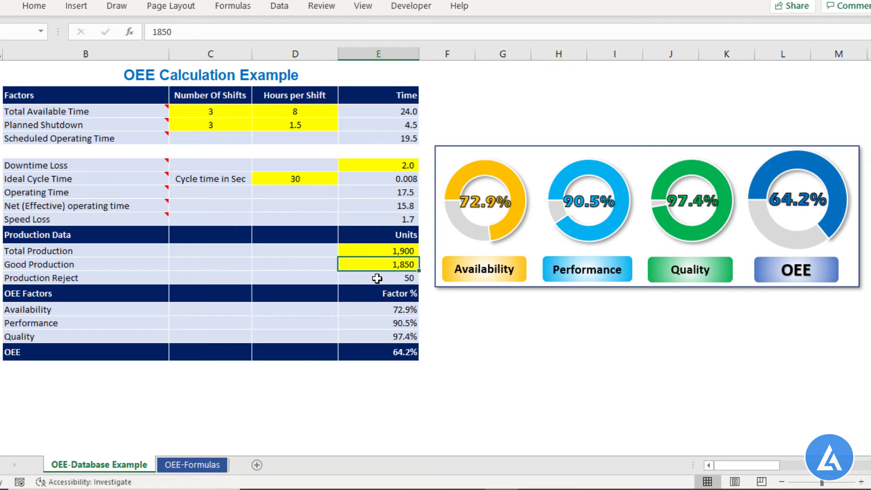
# Alternate between the Total Available Time and Scheduled Operating Time notes to compare their definitions.
pyautogui.click(130, 114)
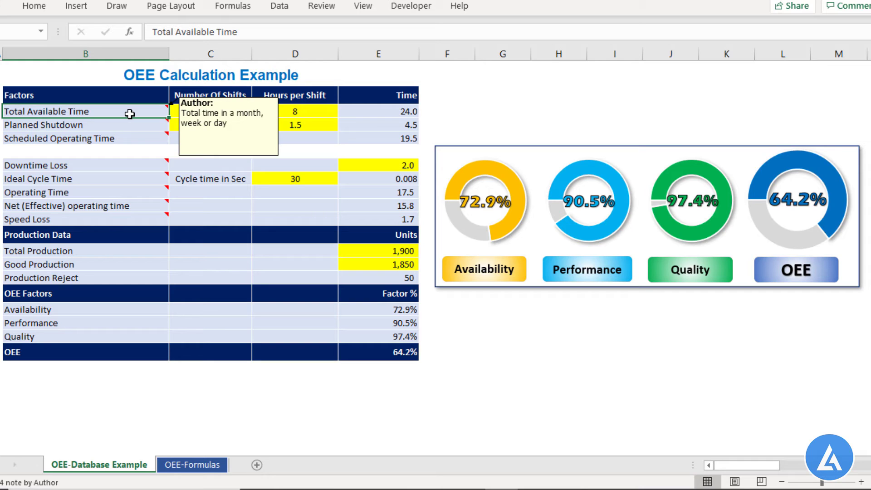
pyautogui.click(125, 137)
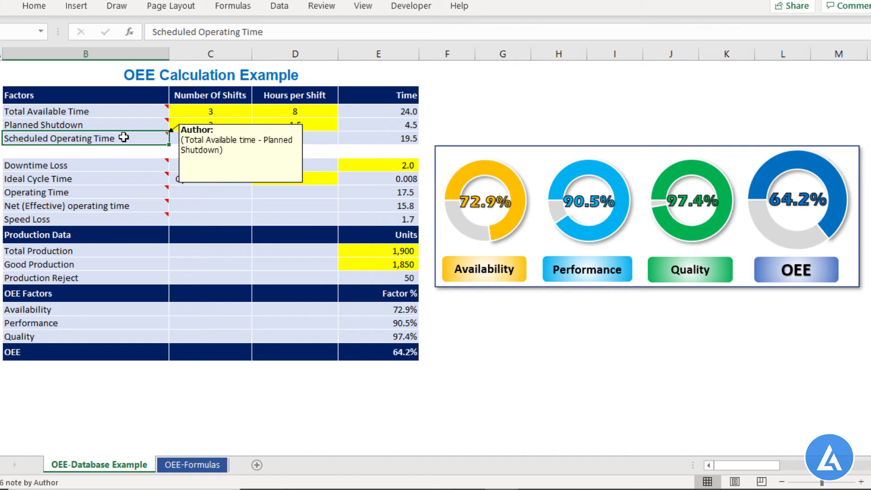
pyautogui.click(118, 113)
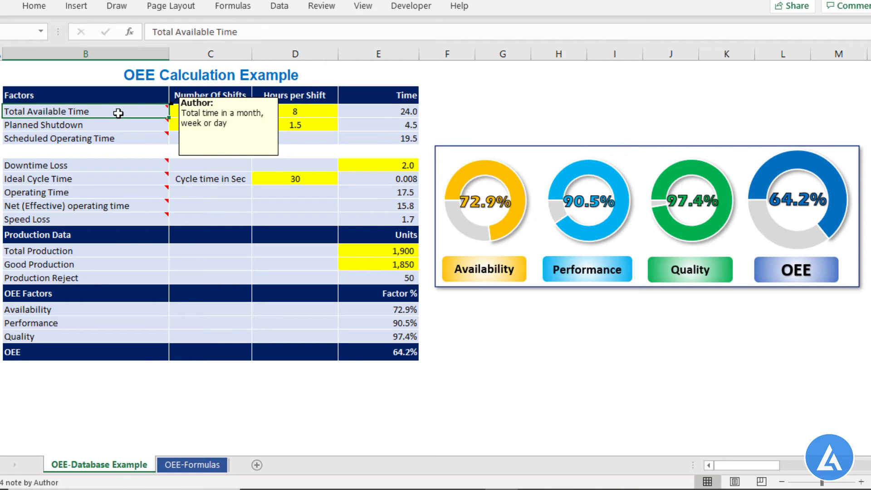
pyautogui.click(118, 142)
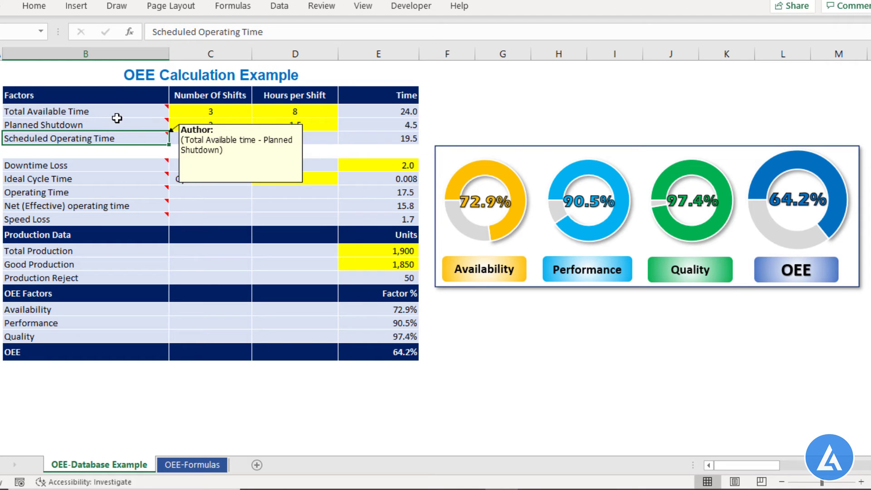
pyautogui.click(118, 111)
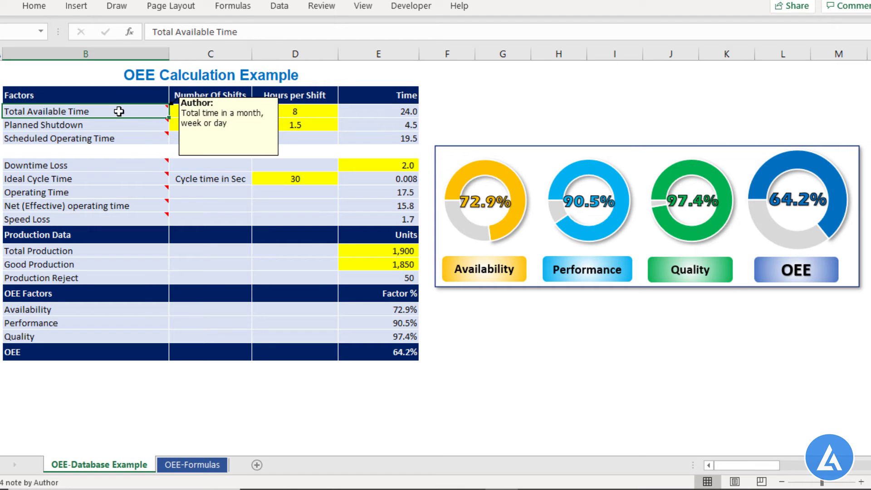
pyautogui.click(112, 139)
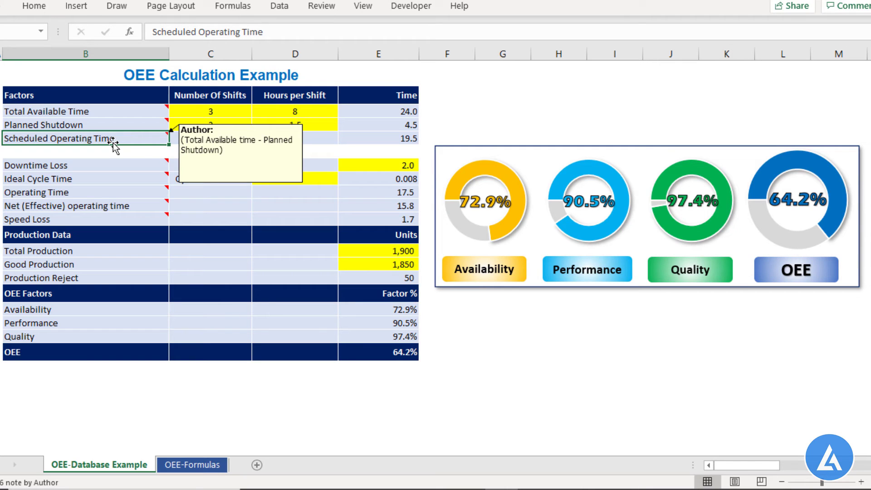
pyautogui.click(131, 111)
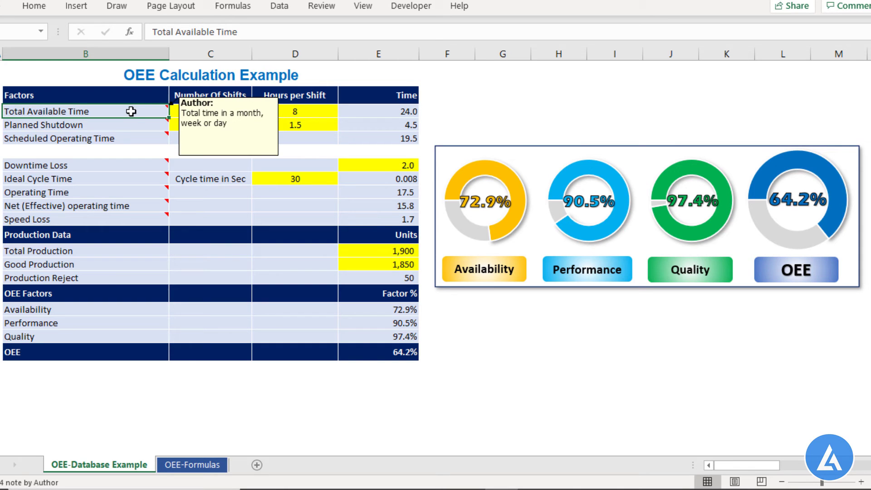
pyautogui.click(99, 294)
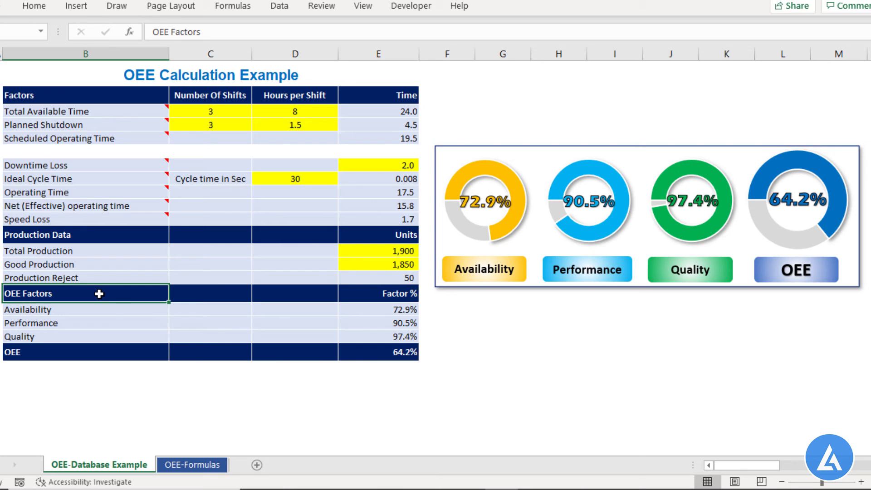
pyautogui.click(145, 311)
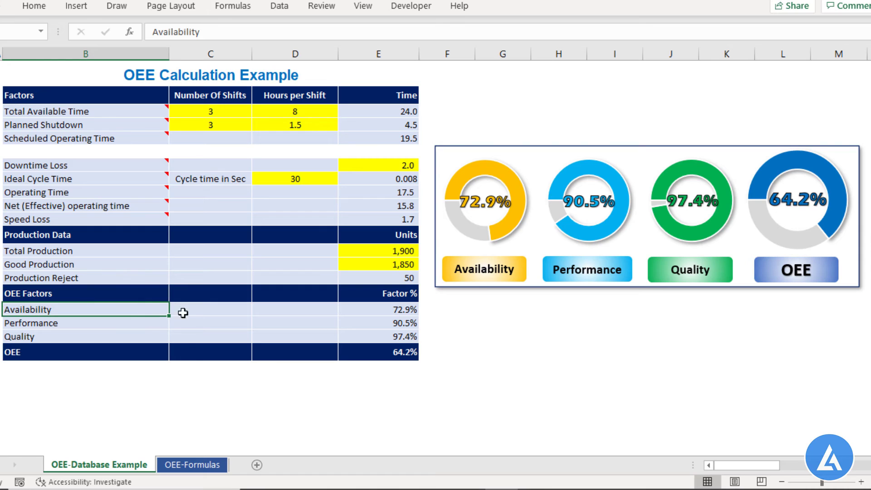
pyautogui.doubleClick(389, 309)
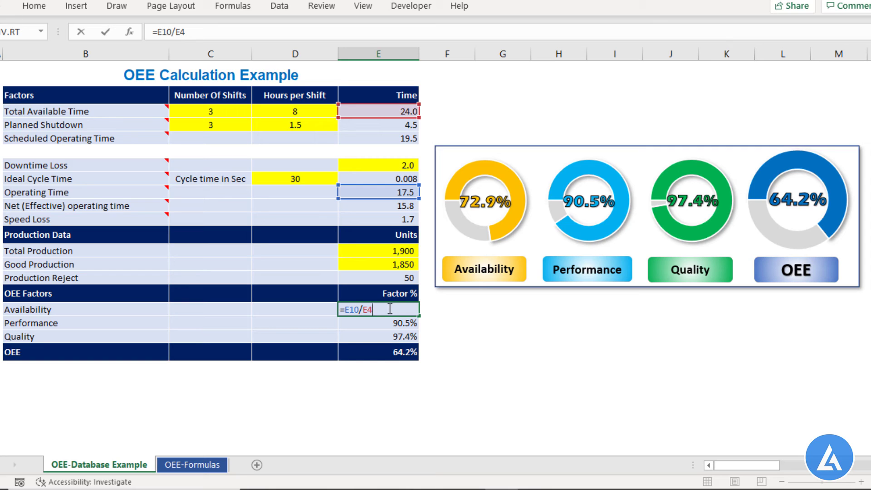
pyautogui.hotkey('ctrl', 'Return')
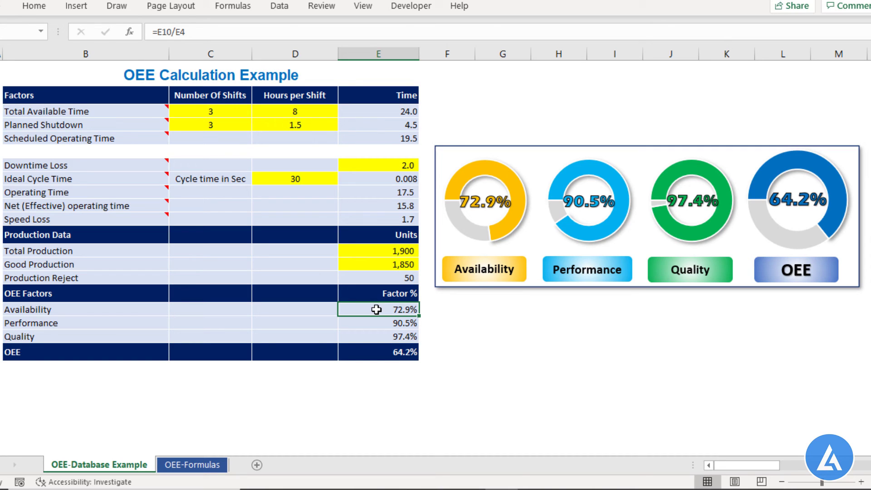
pyautogui.click(376, 323)
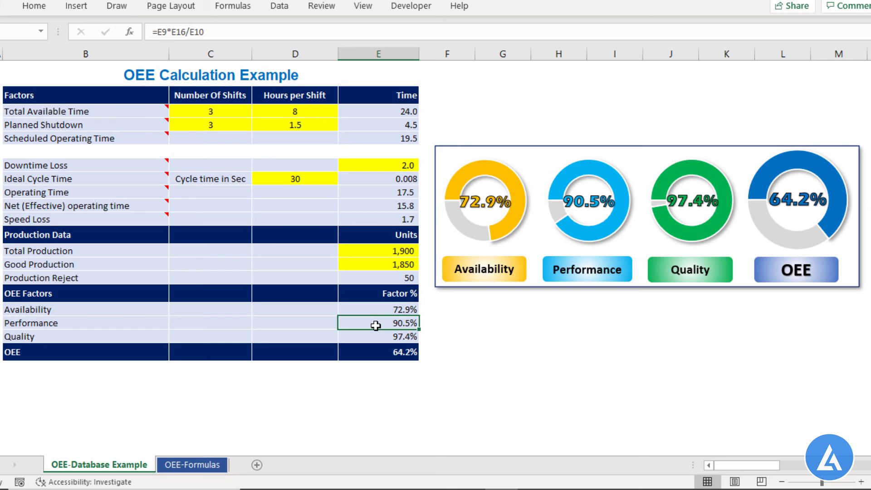
pyautogui.doubleClick(377, 324)
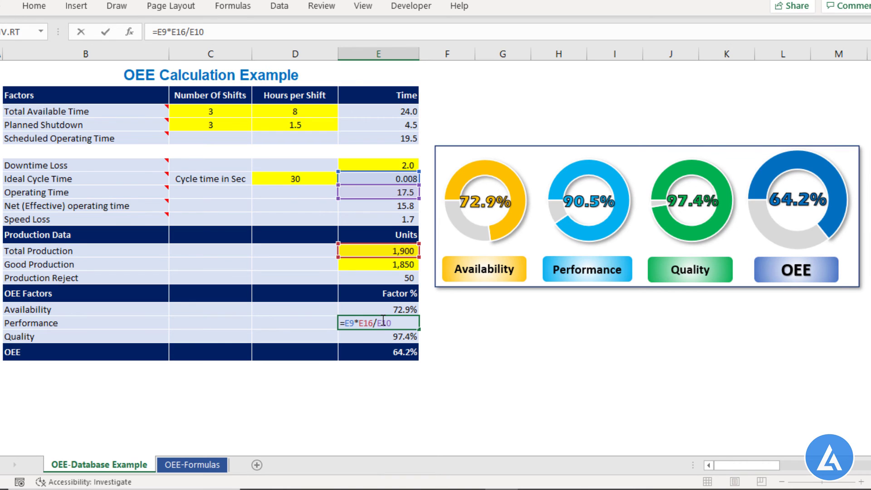
pyautogui.press('Return')
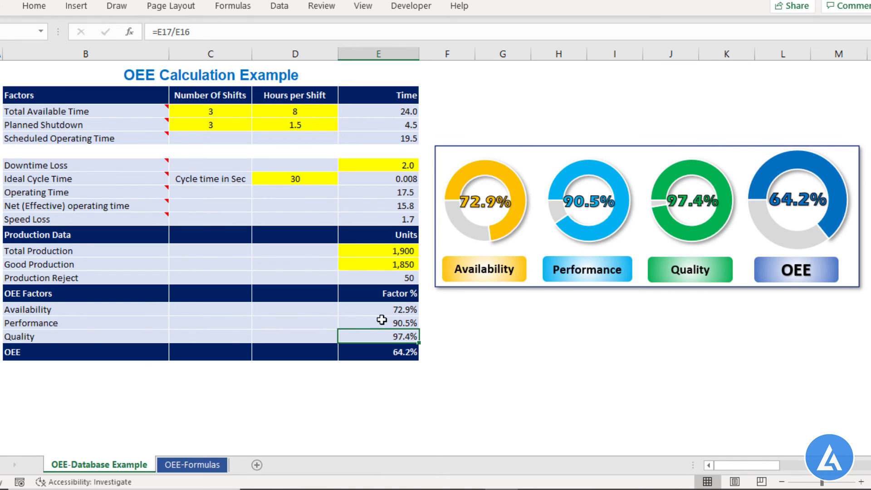
pyautogui.click(383, 321)
pyautogui.doubleClick(372, 338)
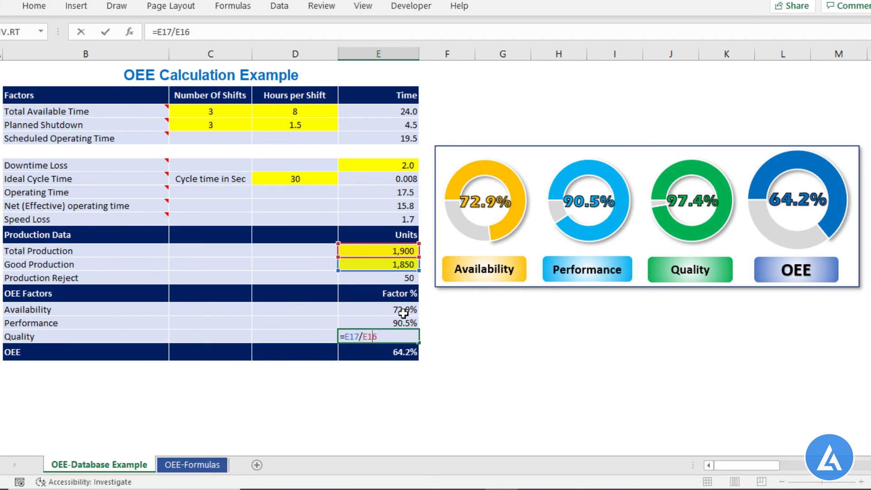
pyautogui.press('Return')
pyautogui.click(355, 331)
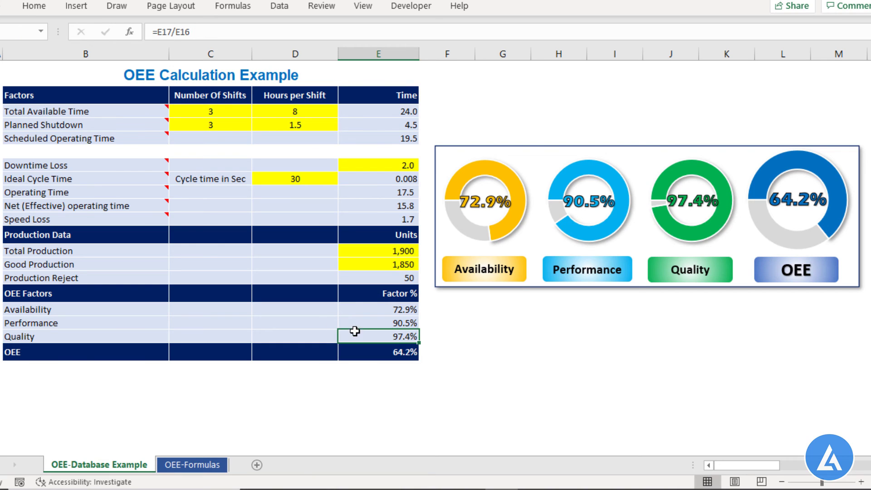
pyautogui.doubleClick(367, 353)
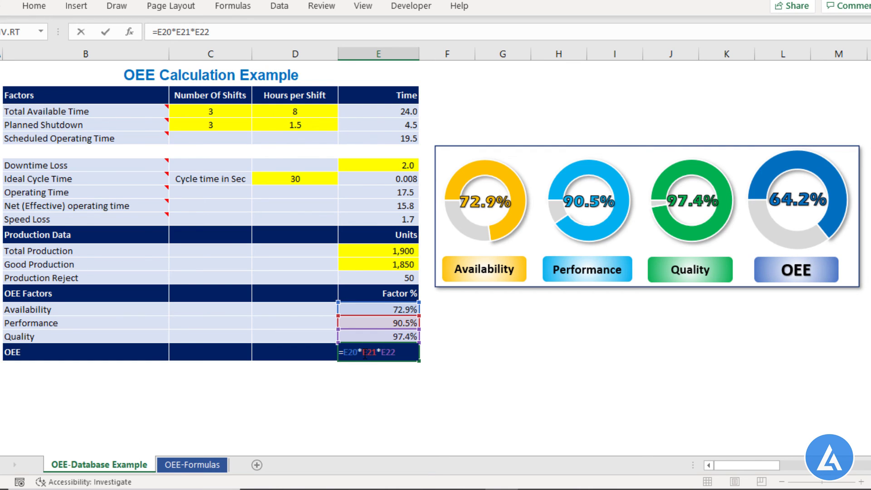
pyautogui.press('Return')
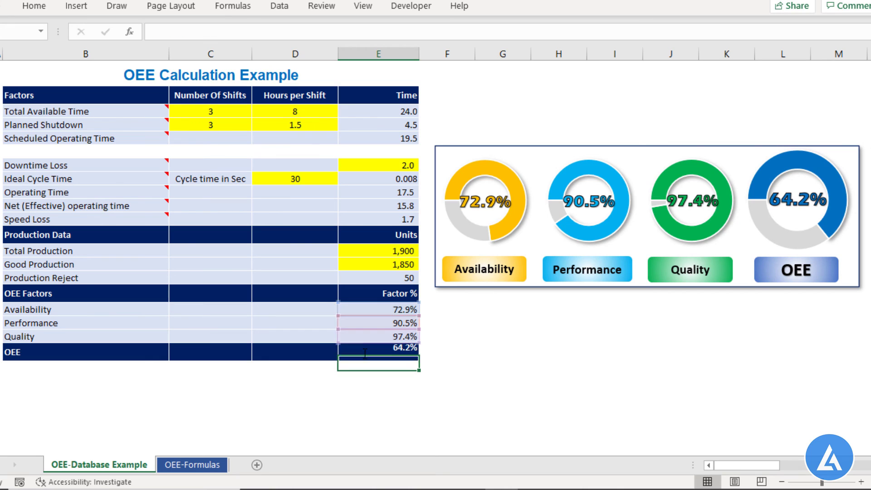
pyautogui.click(363, 352)
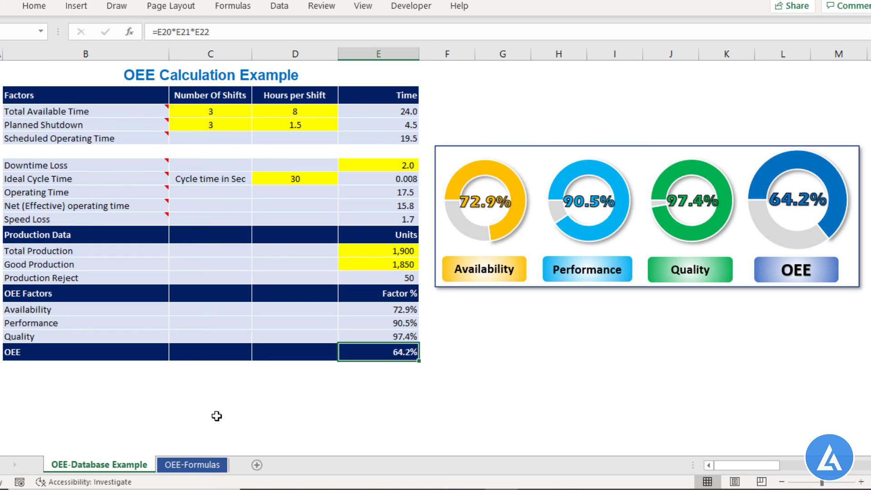
# Switch to the OEE-Formulas sheet mapping the six big losses to Availability, Performance and Quality.
pyautogui.click(196, 466)
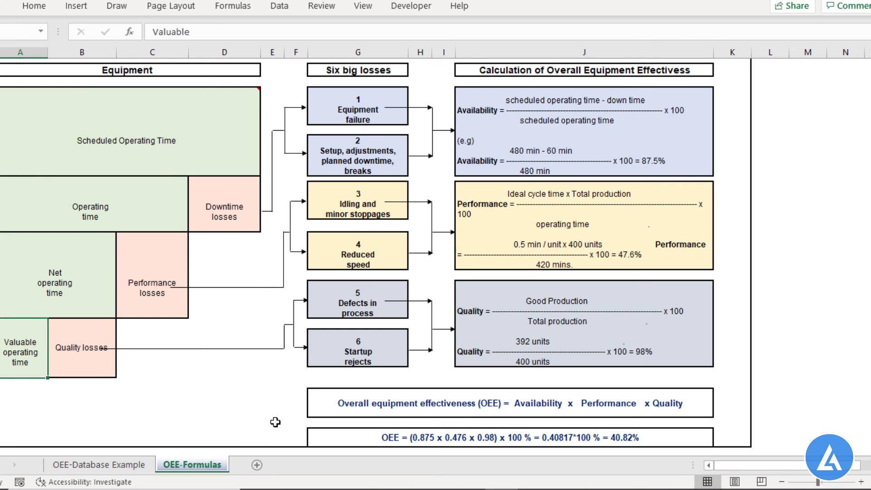